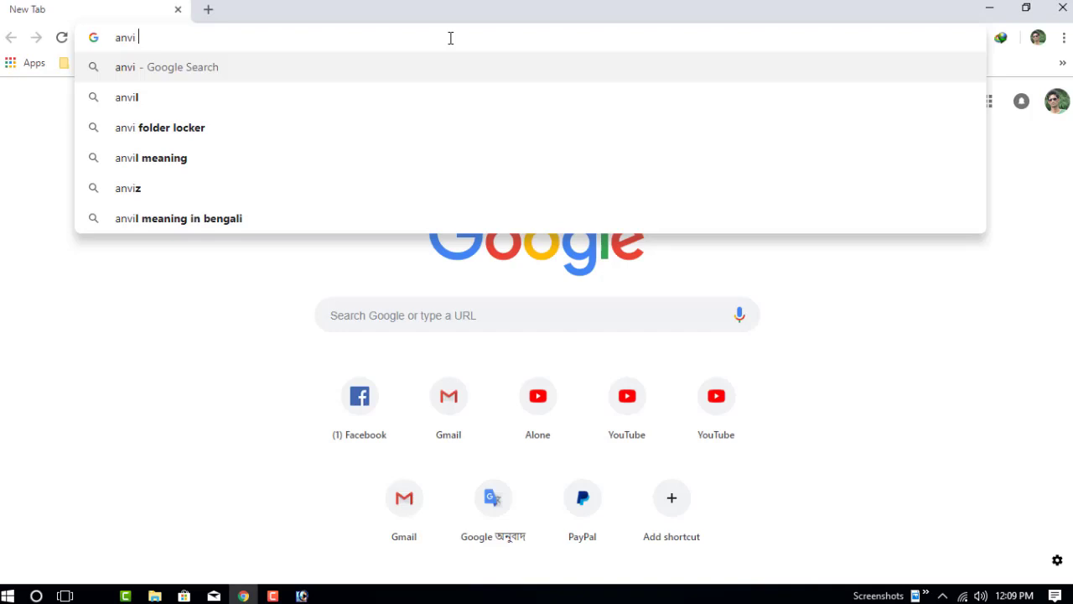
- Search Google for 'anvi foldr locker' from the Chrome address bar
{"action": "type", "text": "foldr "}
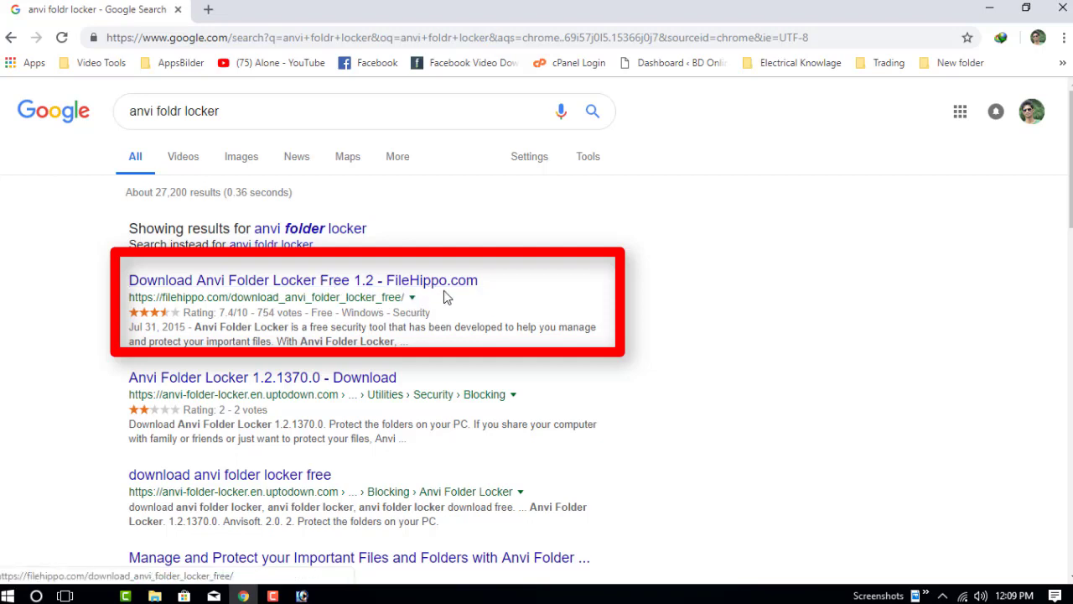
- Open FileHippo's Anvi Folder Locker Free 1.2 page and start downloading afsetup.exe (13.95 MB)
{"action": "left_click", "coordinate": [223, 287]}
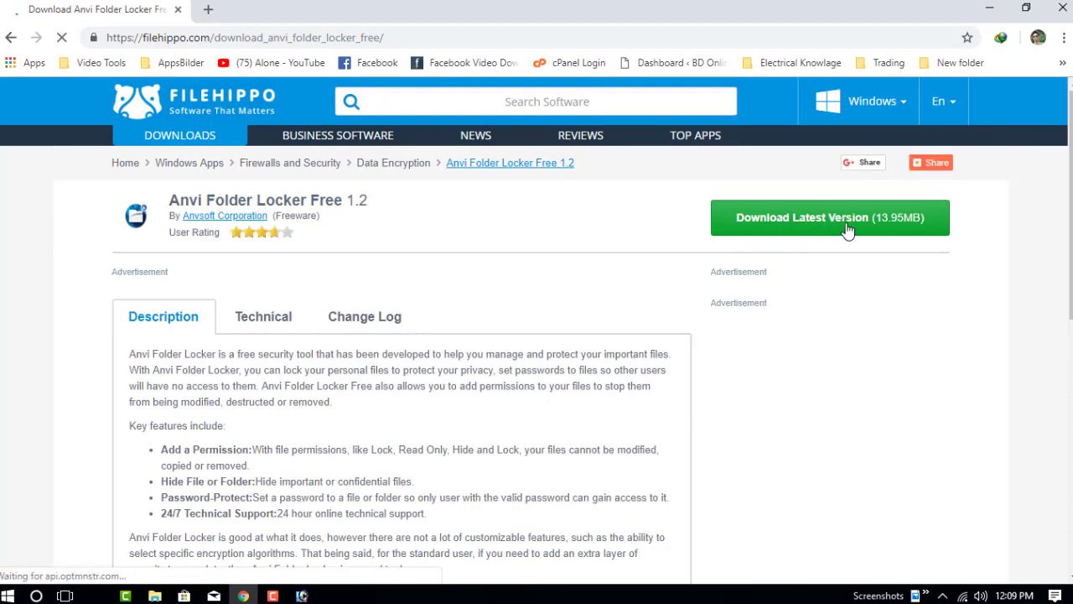
{"action": "scroll", "coordinate": [1071, 183], "scroll_direction": "down", "scroll_amount": 4}
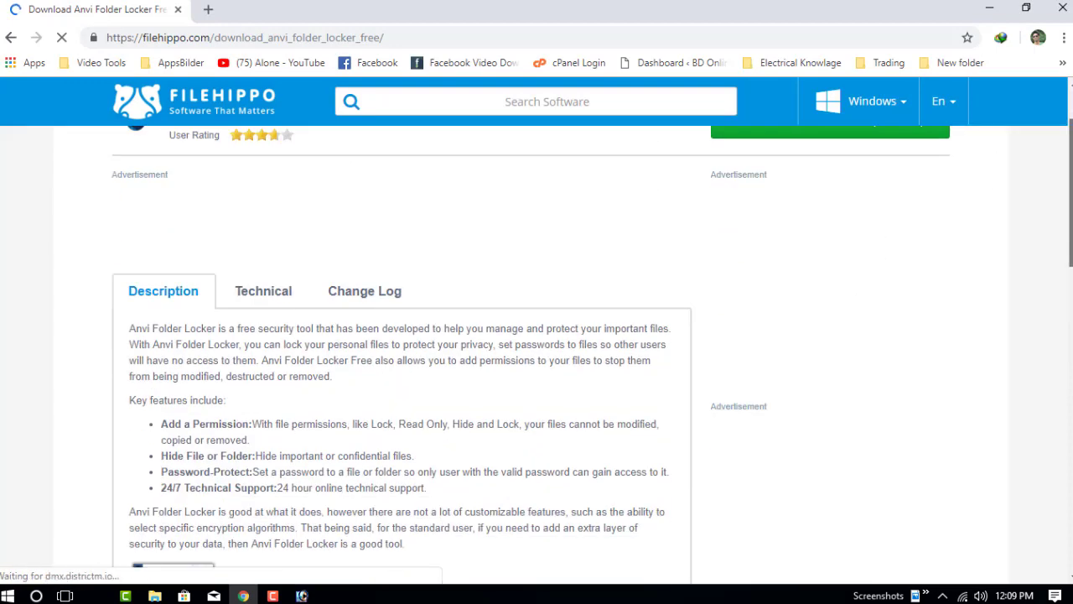
{"action": "left_click_drag", "start_coordinate": [1071, 183], "coordinate": [1068, 75]}
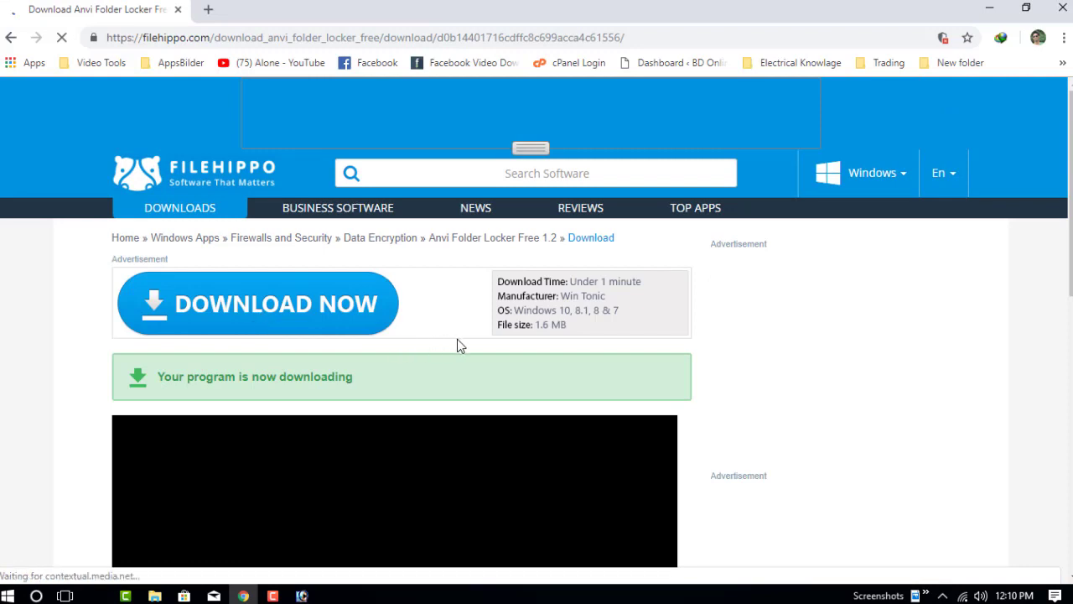
{"action": "scroll", "coordinate": [457, 338], "scroll_direction": "down", "scroll_amount": 1}
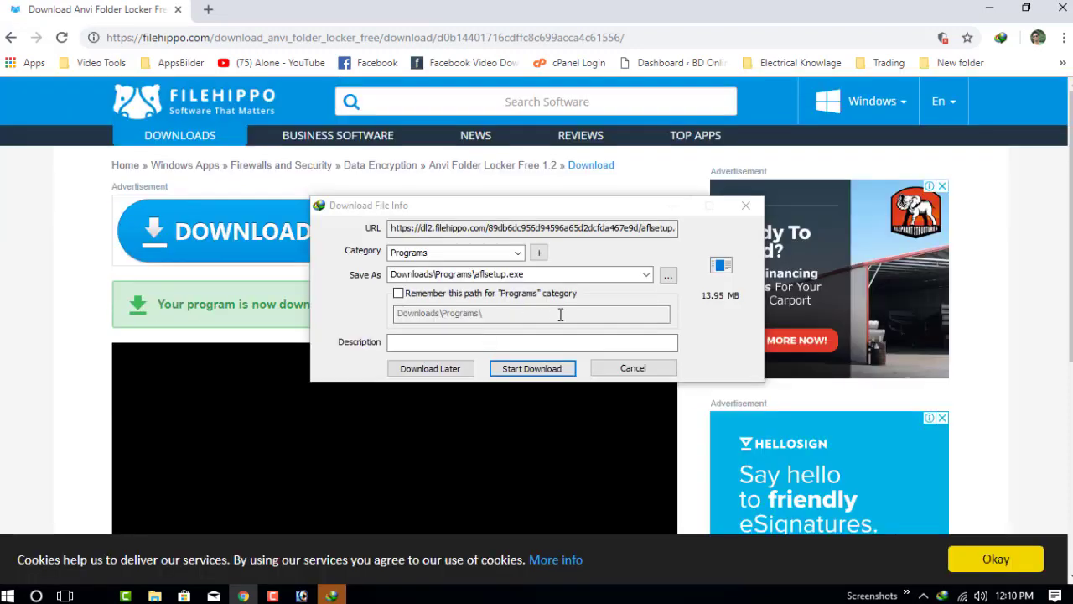
- Download afsetup.exe into a new Downloads\Programs folder and open that folder
{"action": "left_click", "coordinate": [531, 369]}
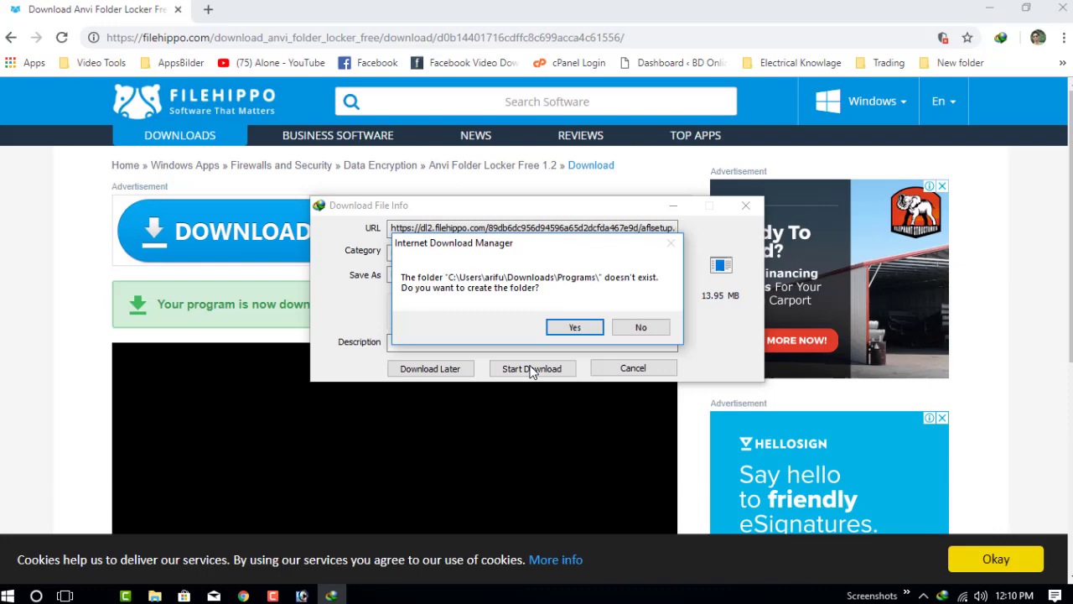
{"action": "left_click", "coordinate": [575, 327]}
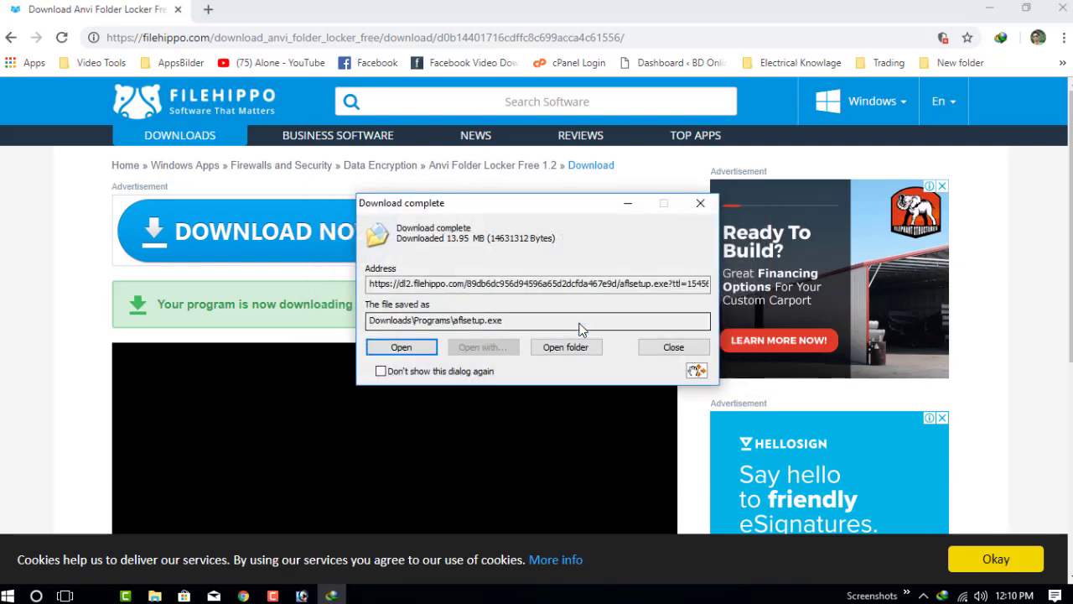
{"action": "left_click", "coordinate": [561, 354]}
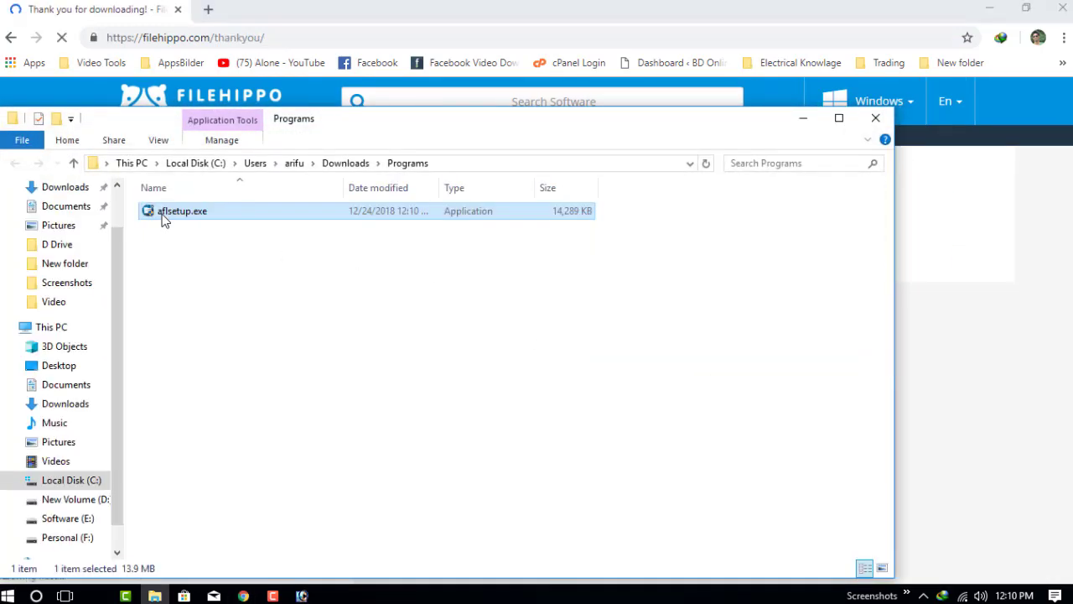
- Run afsetup.exe and install Anvi Folder Locker to the default location, allowing Explorer's relaunch
{"action": "double_click", "coordinate": [163, 214]}
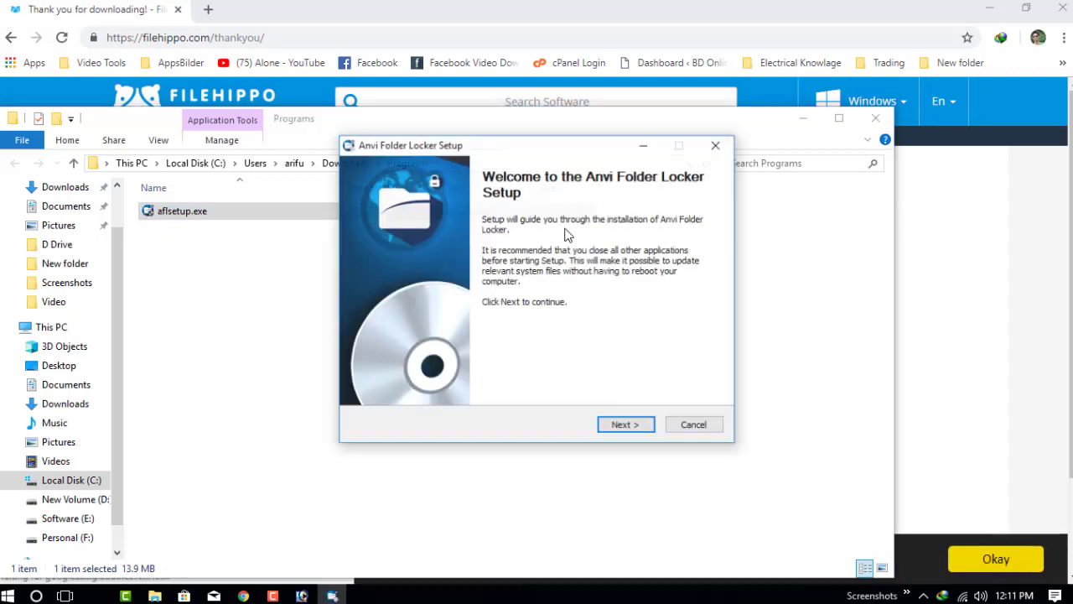
{"action": "left_click", "coordinate": [635, 433]}
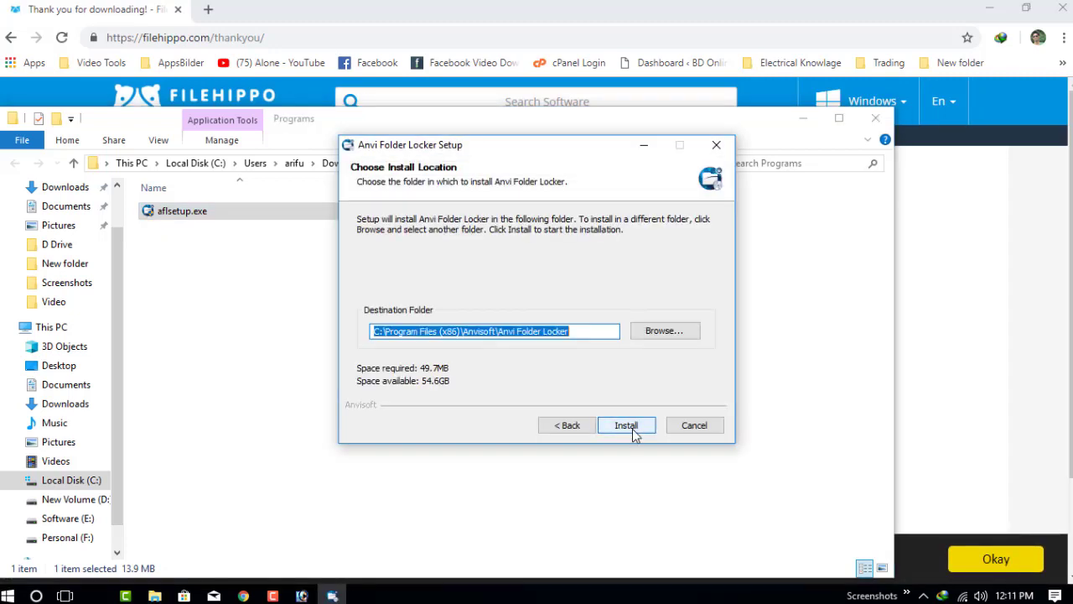
{"action": "left_click", "coordinate": [634, 430]}
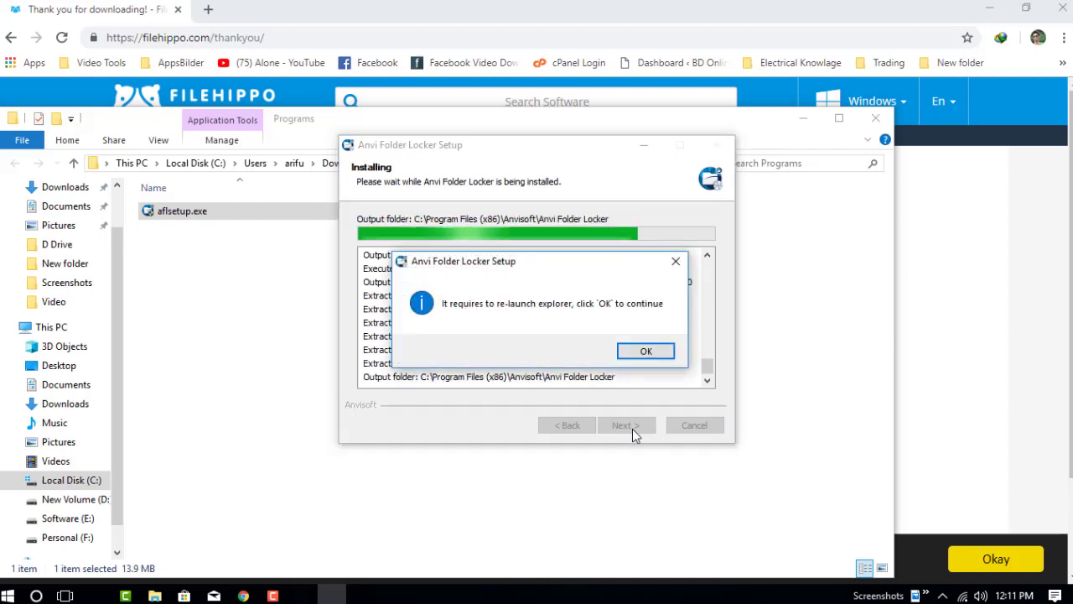
{"action": "left_click", "coordinate": [657, 353]}
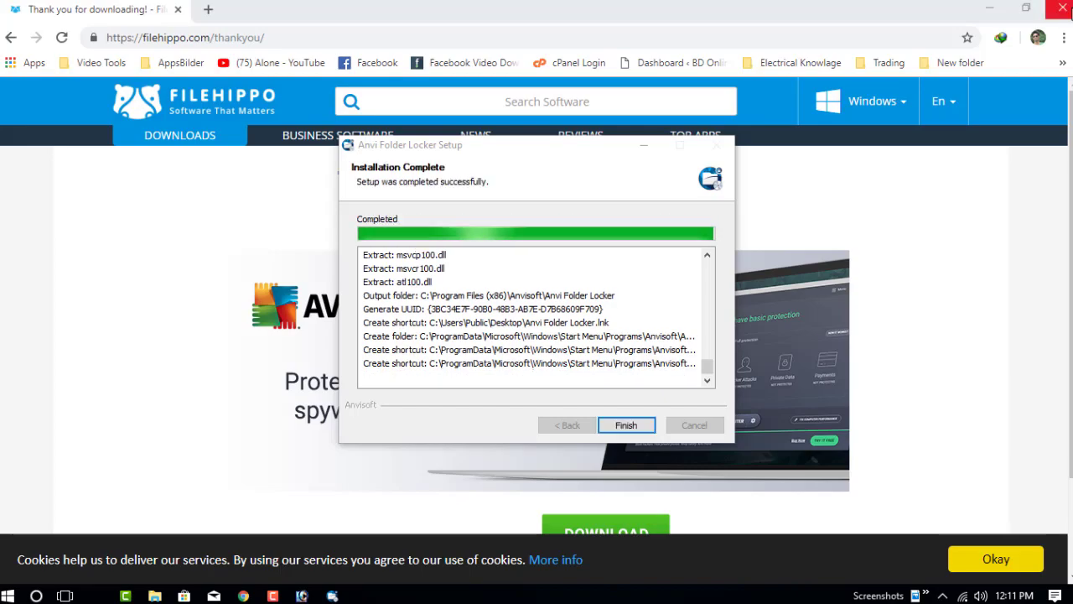
{"action": "left_click", "coordinate": [1069, 12]}
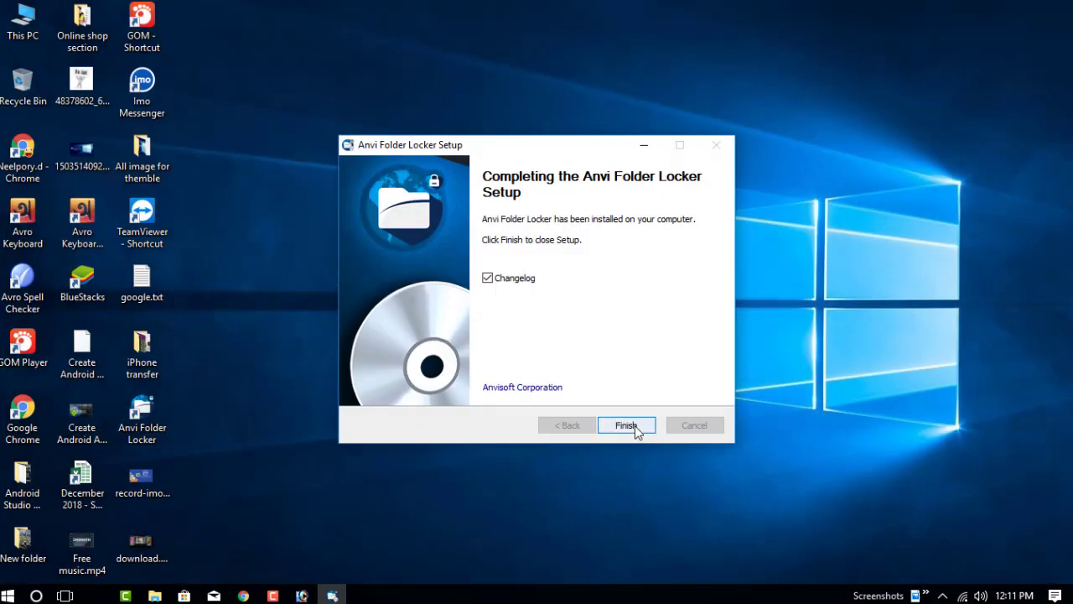
- Finish setup, hide the Notepad changelog, and launch Anvi Folder Locker from its desktop shortcut
{"action": "left_click", "coordinate": [635, 426]}
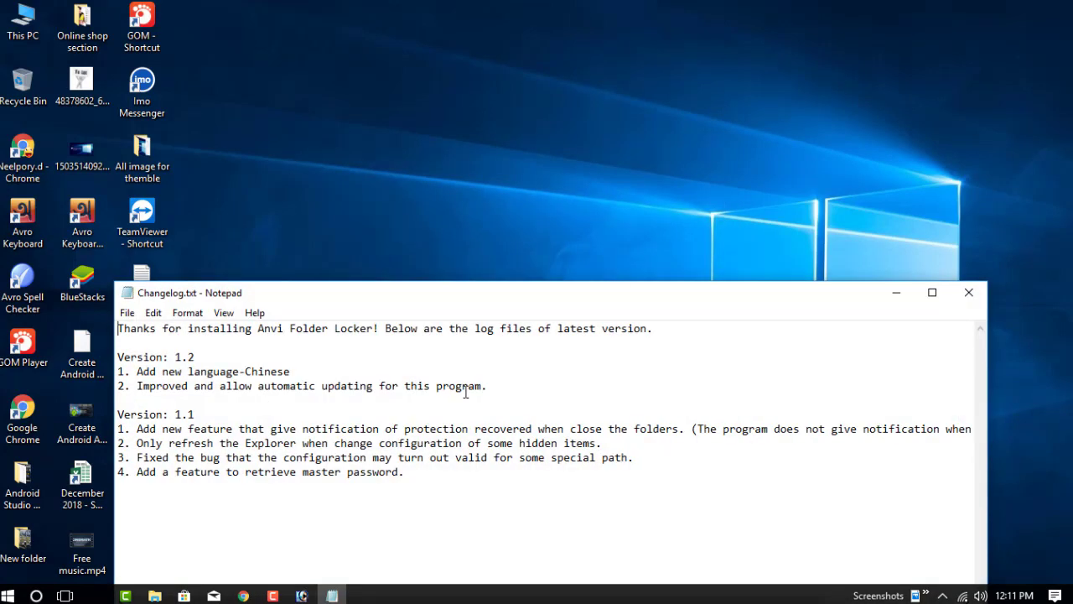
{"action": "left_click", "coordinate": [896, 294]}
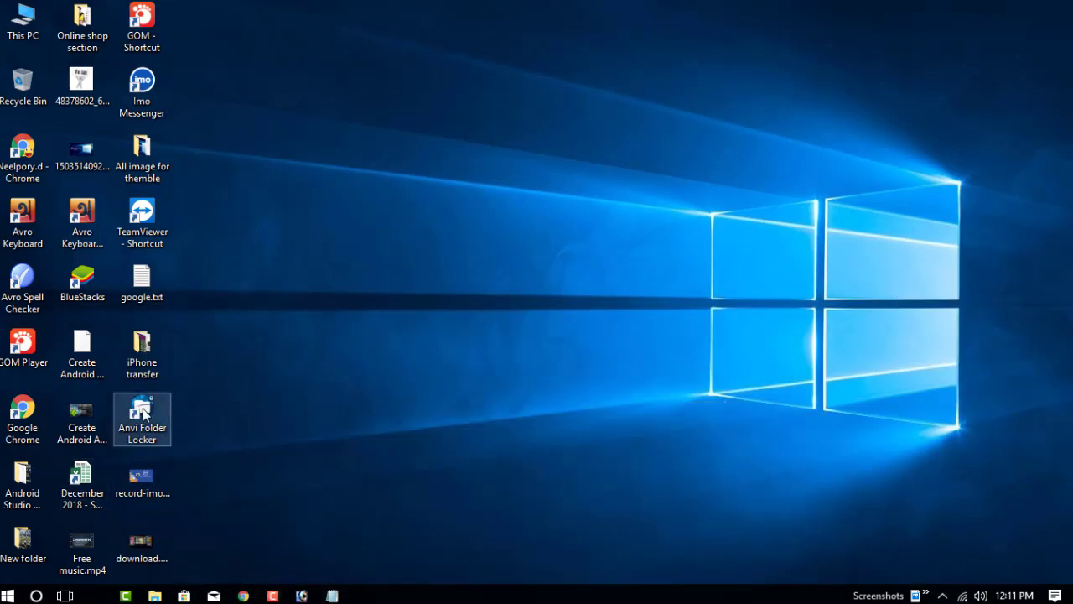
{"action": "left_click", "coordinate": [144, 409]}
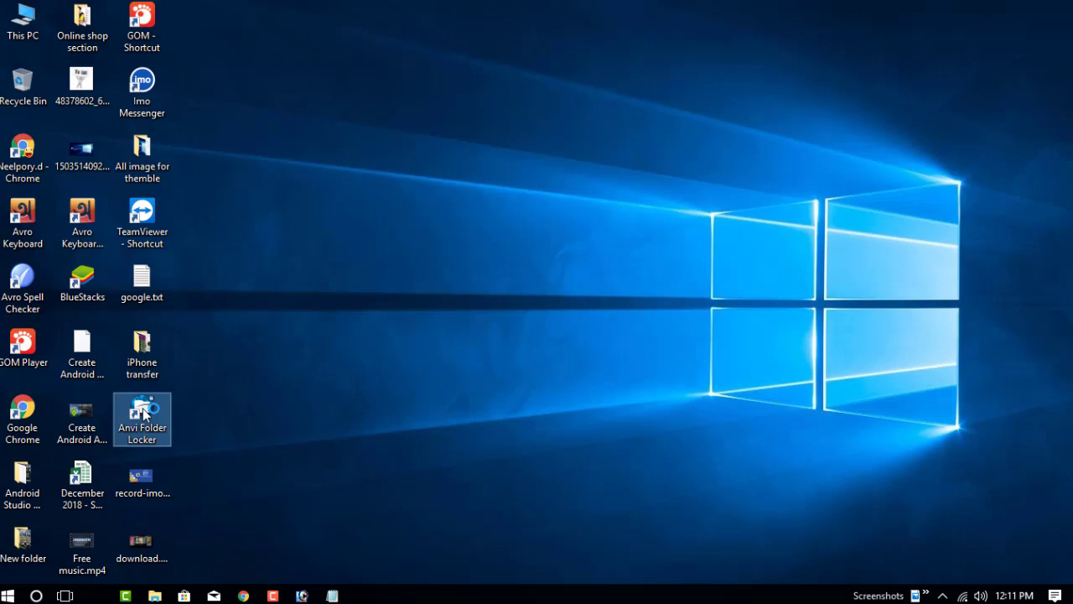
{"action": "double_click", "coordinate": [144, 409]}
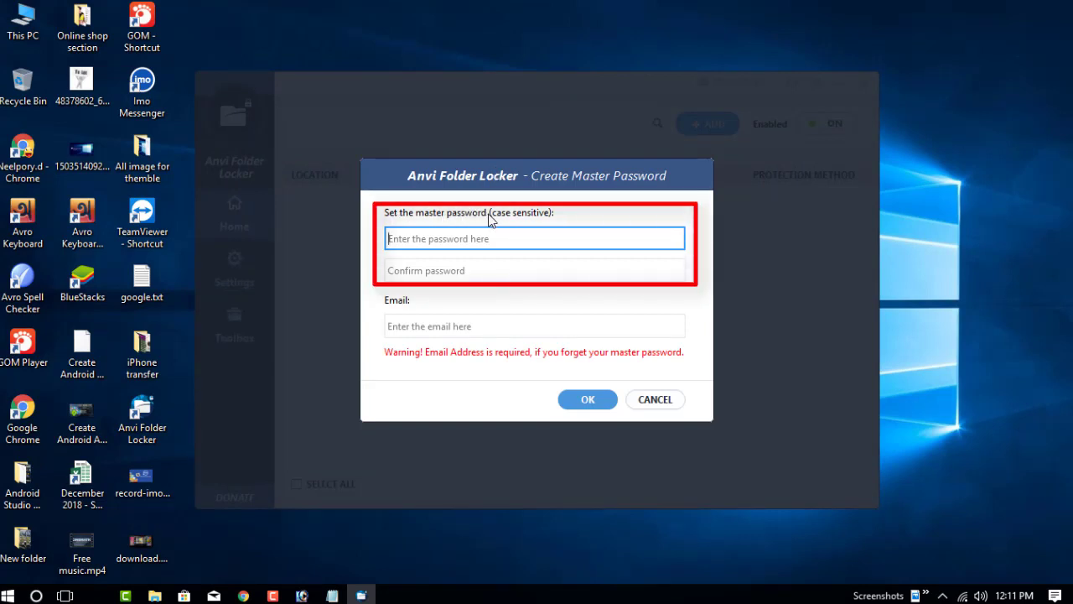
- Enter and confirm a master password plus a recovery email, then confirm creation
{"action": "left_click", "coordinate": [436, 331]}
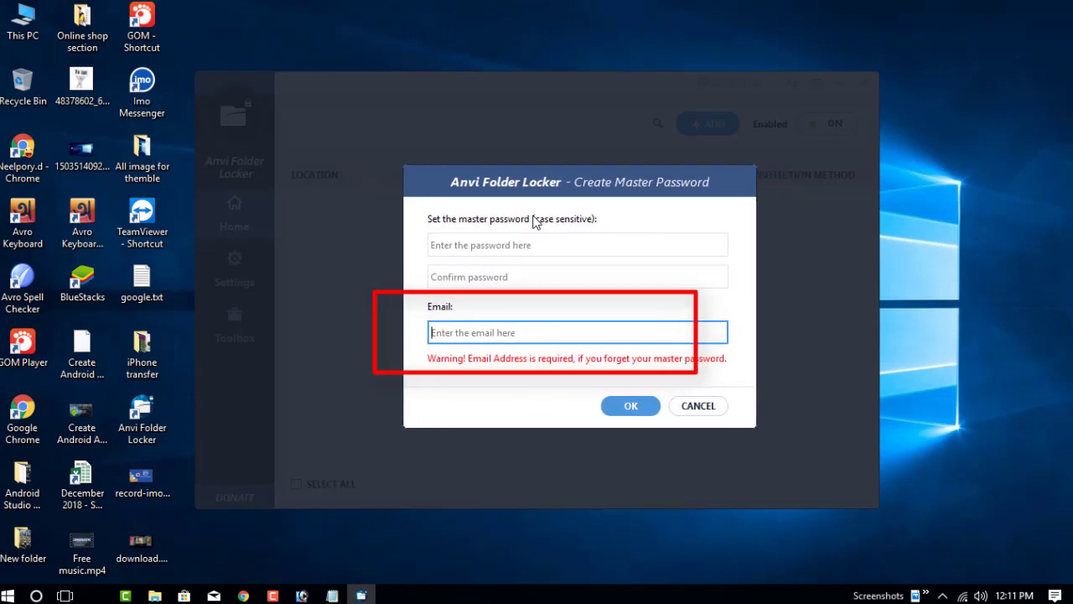
{"action": "left_click", "coordinate": [519, 244]}
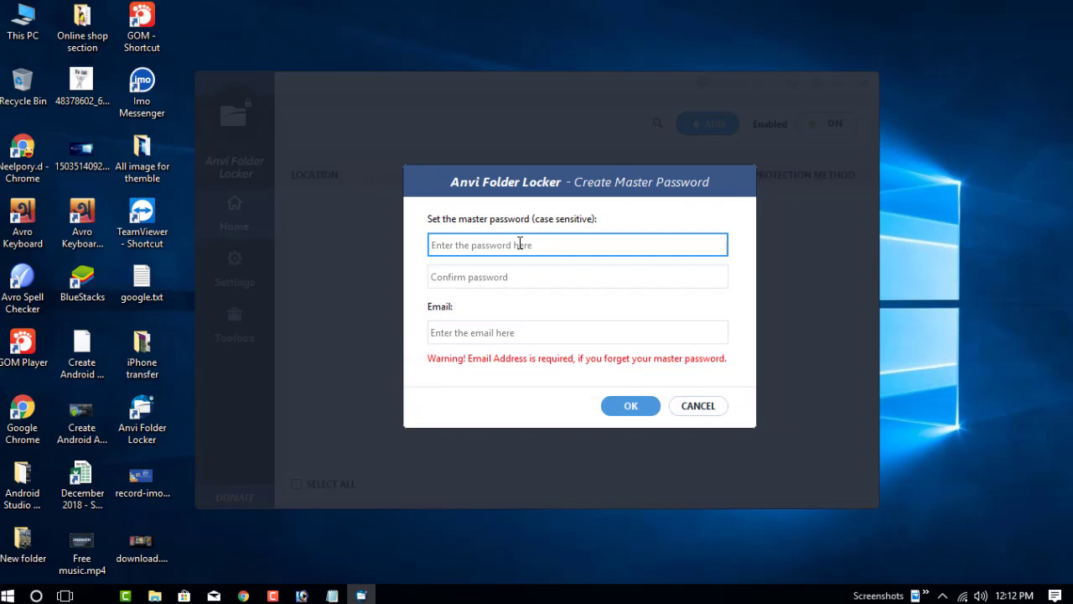
{"action": "type", "text": "1"}
{"action": "key", "text": "BackSpace"}
{"action": "key", "text": "BackSpace"}
{"action": "key", "text": "BackSpace"}
{"action": "type", "text": "1"}
{"action": "left_click", "coordinate": [514, 277]}
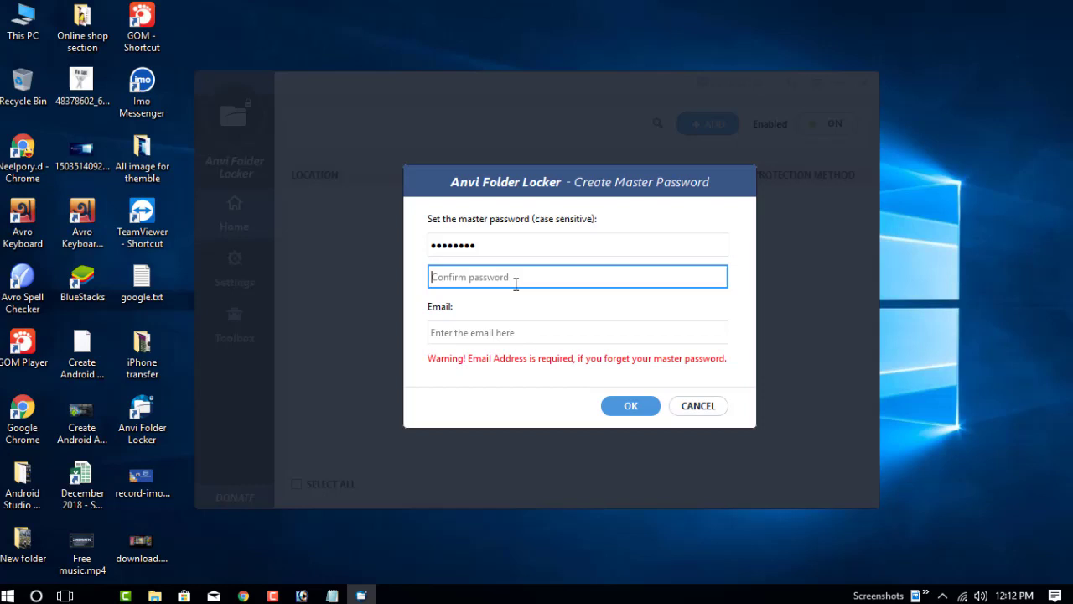
{"action": "left_click", "coordinate": [520, 333]}
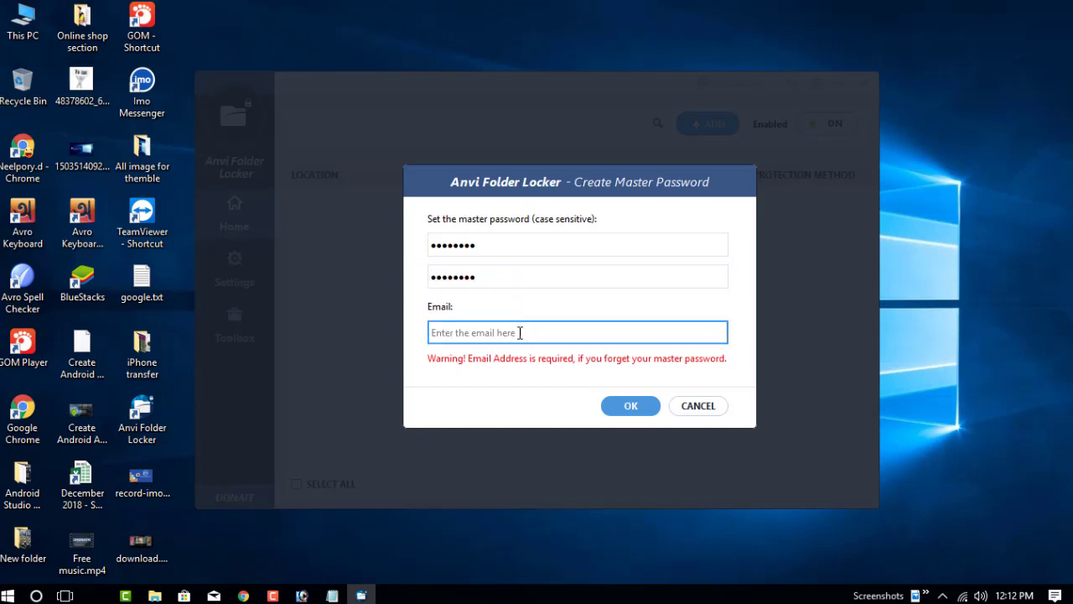
{"action": "left_click", "coordinate": [628, 407]}
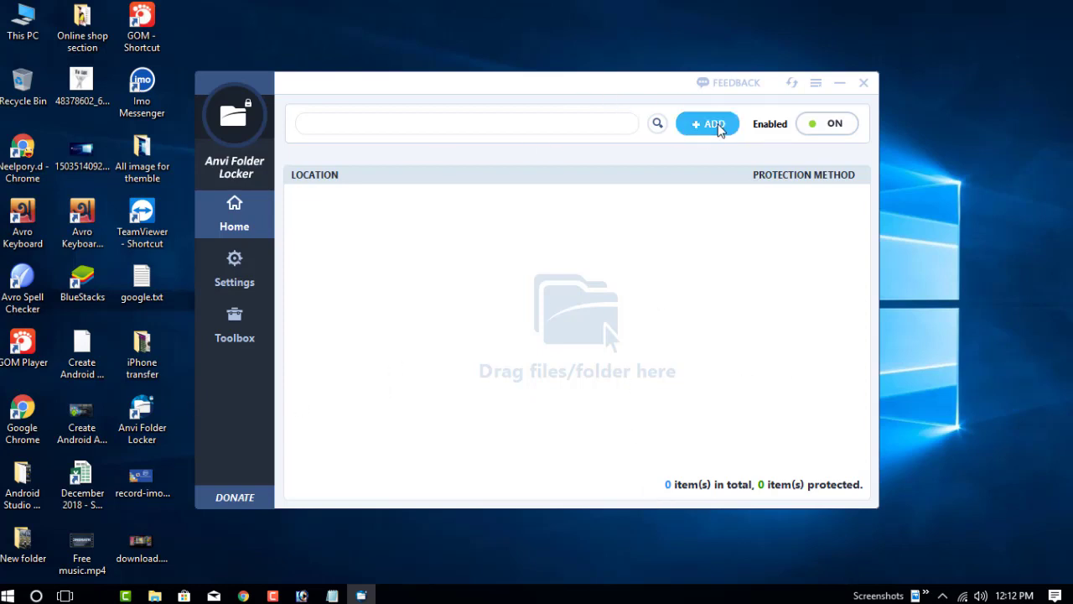
- Add the Desktop's 'iPhone transfer' folder to Anvi Folder Locker's protected list
{"action": "left_click", "coordinate": [717, 128]}
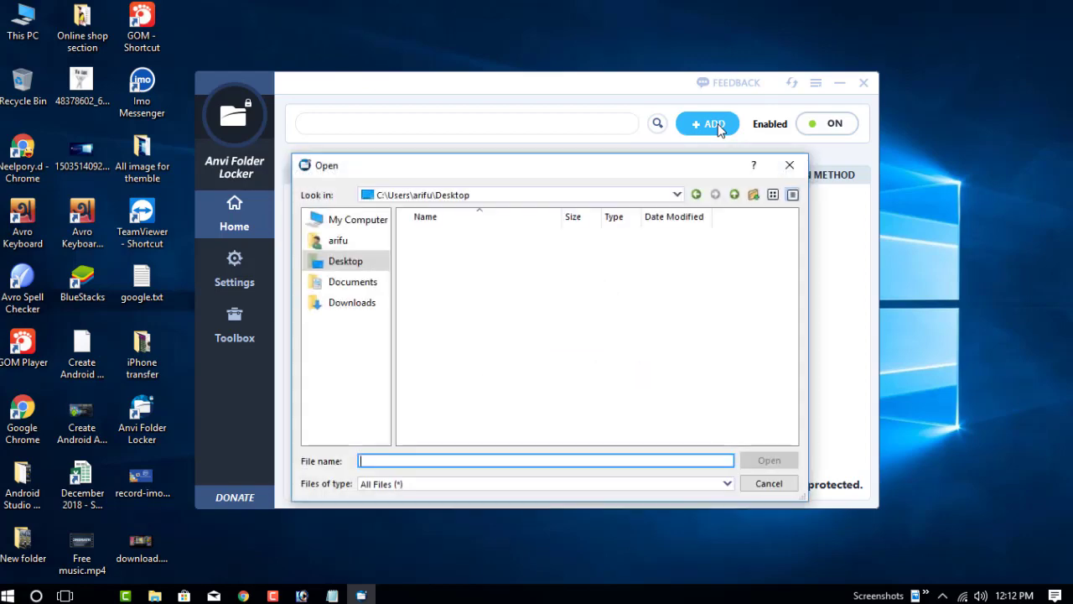
{"action": "left_click", "coordinate": [342, 261]}
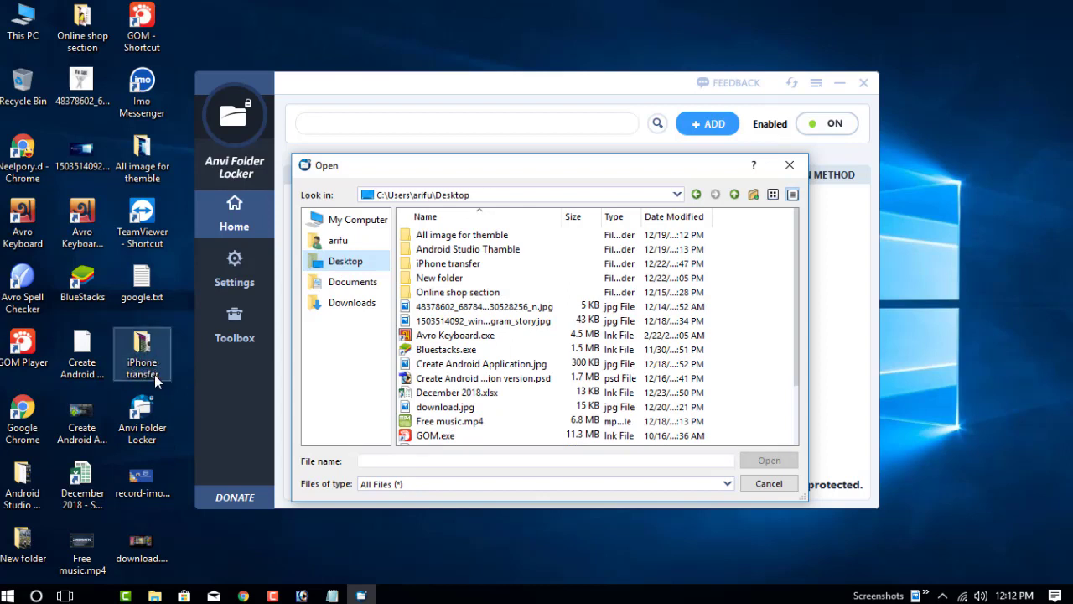
{"action": "left_click", "coordinate": [448, 263]}
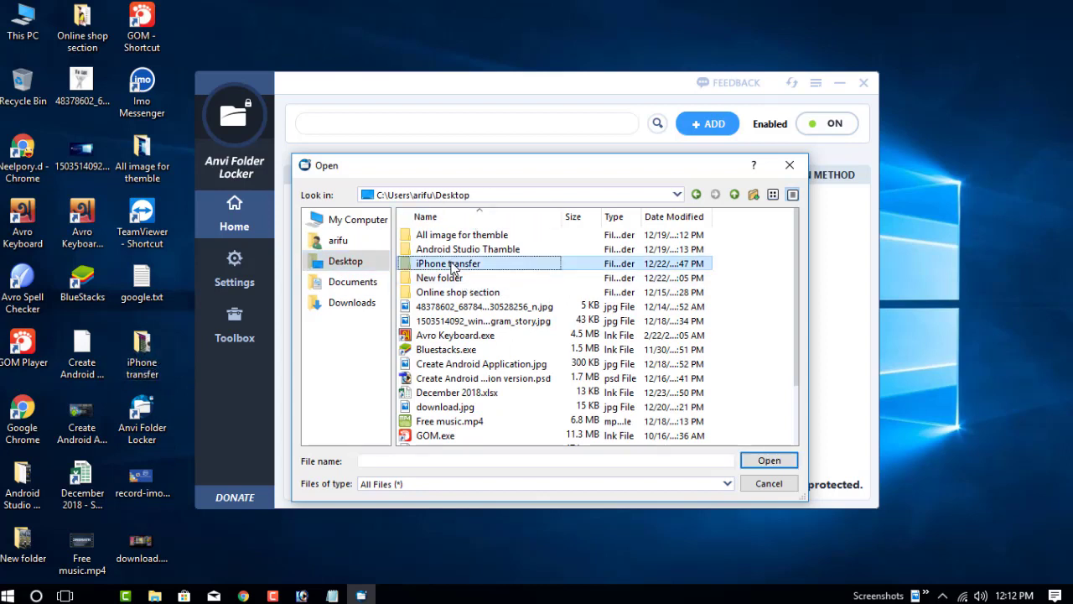
{"action": "left_click", "coordinate": [767, 461]}
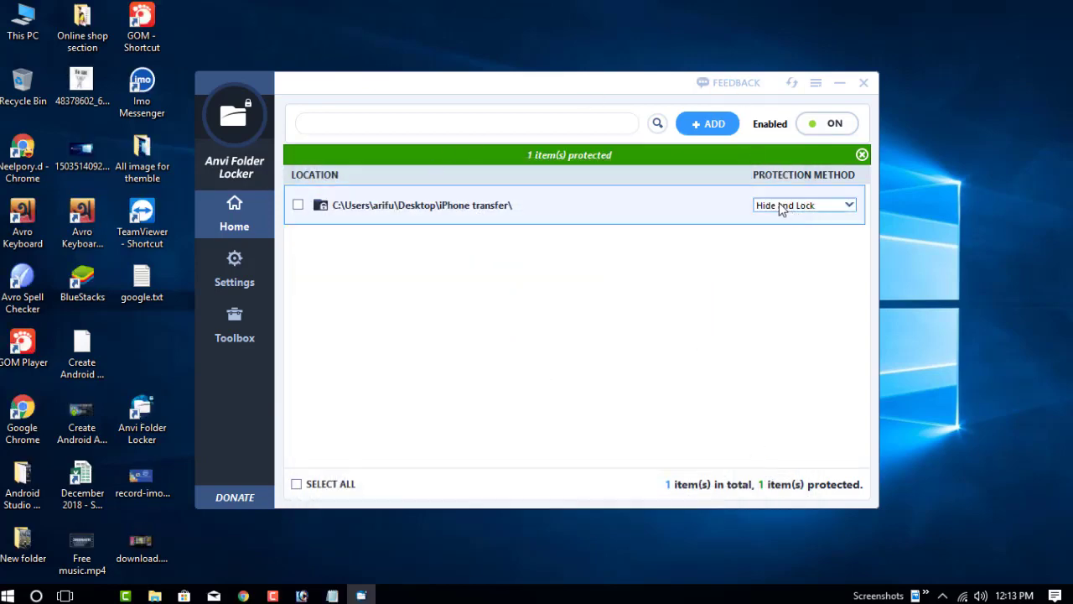
{"action": "mouse_move", "coordinate": [803, 204]}
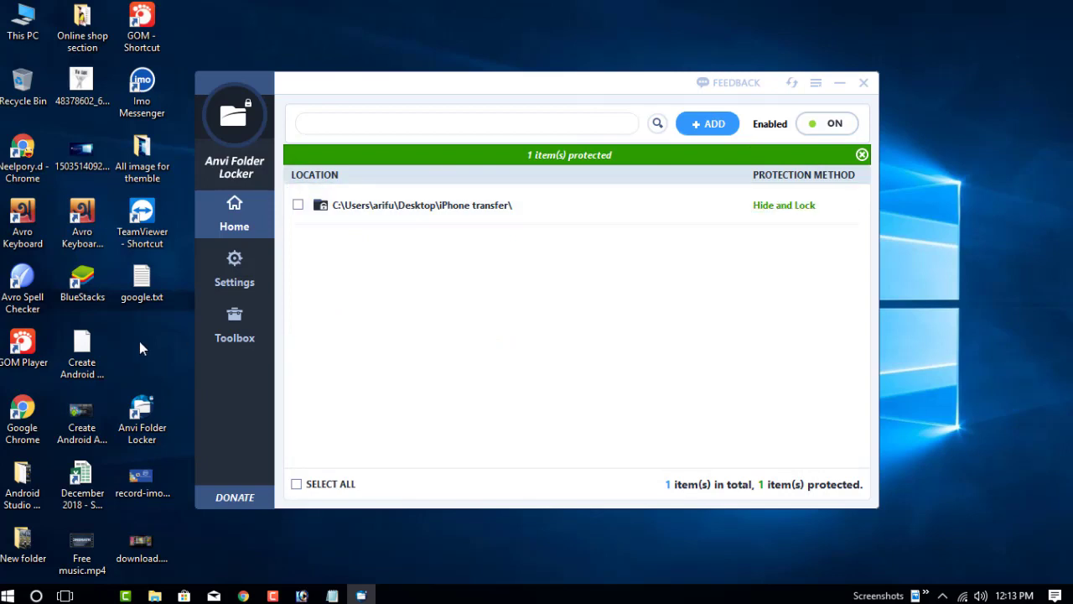
- Switch the iPhone transfer folder to Password protection using a custom password, entered and confirmed
{"action": "left_click", "coordinate": [788, 206]}
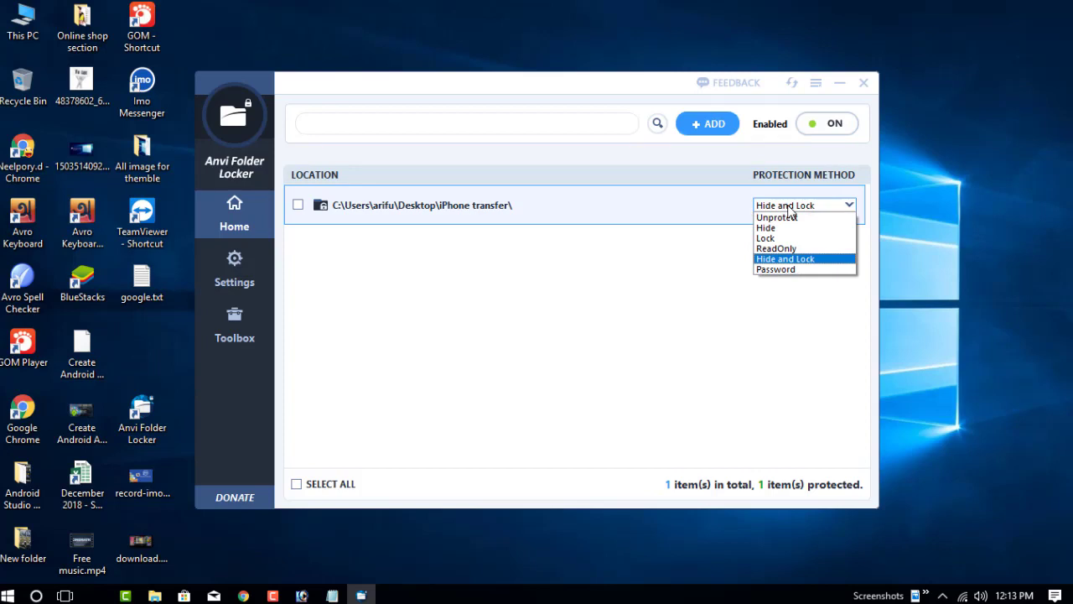
{"action": "left_click", "coordinate": [775, 269]}
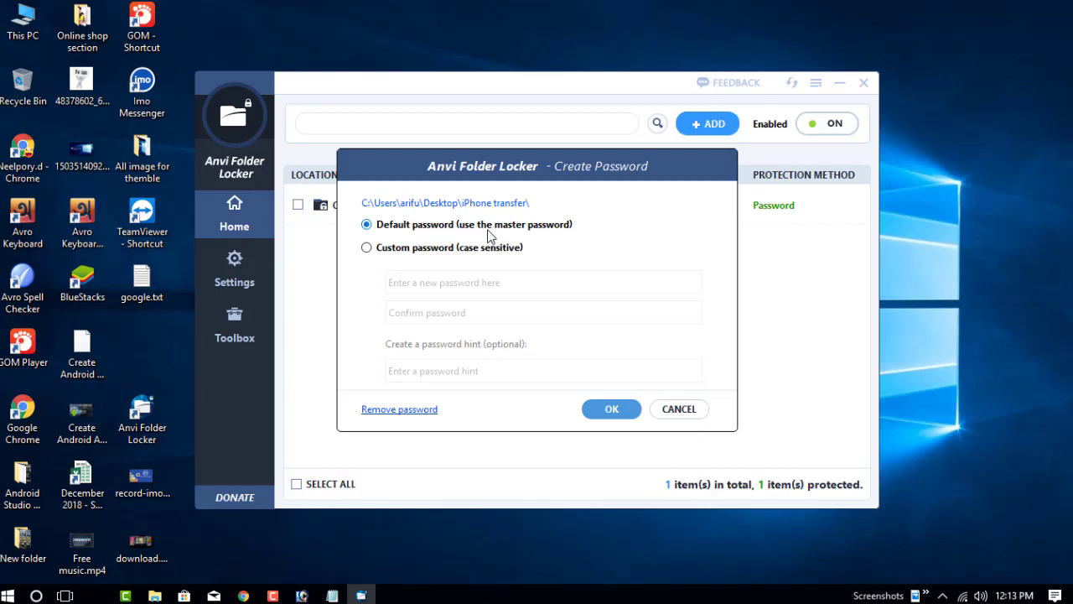
{"action": "left_click", "coordinate": [367, 249]}
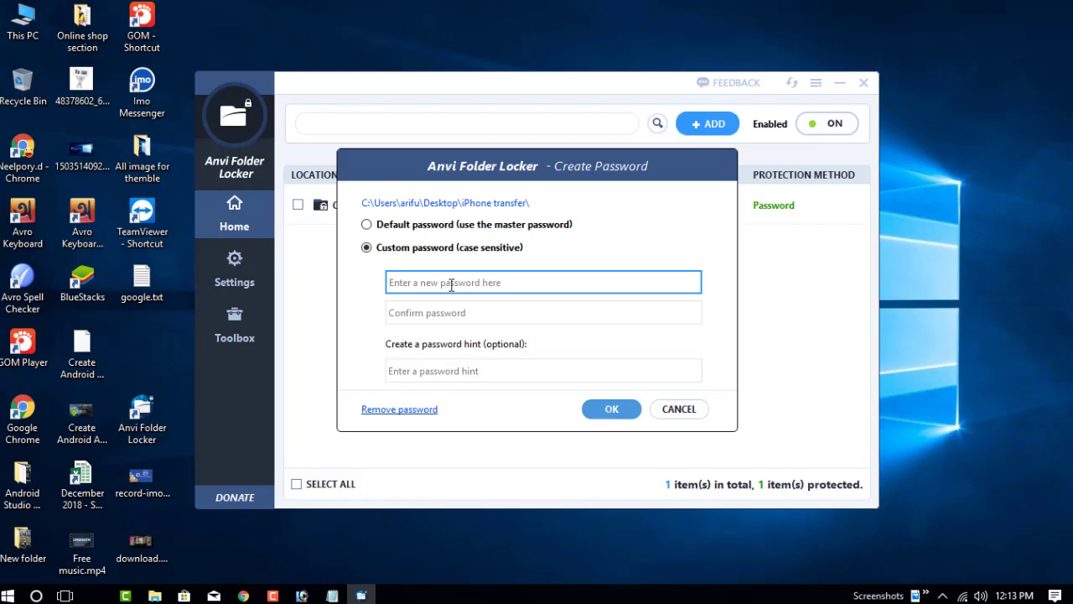
{"action": "key", "text": "Tab"}
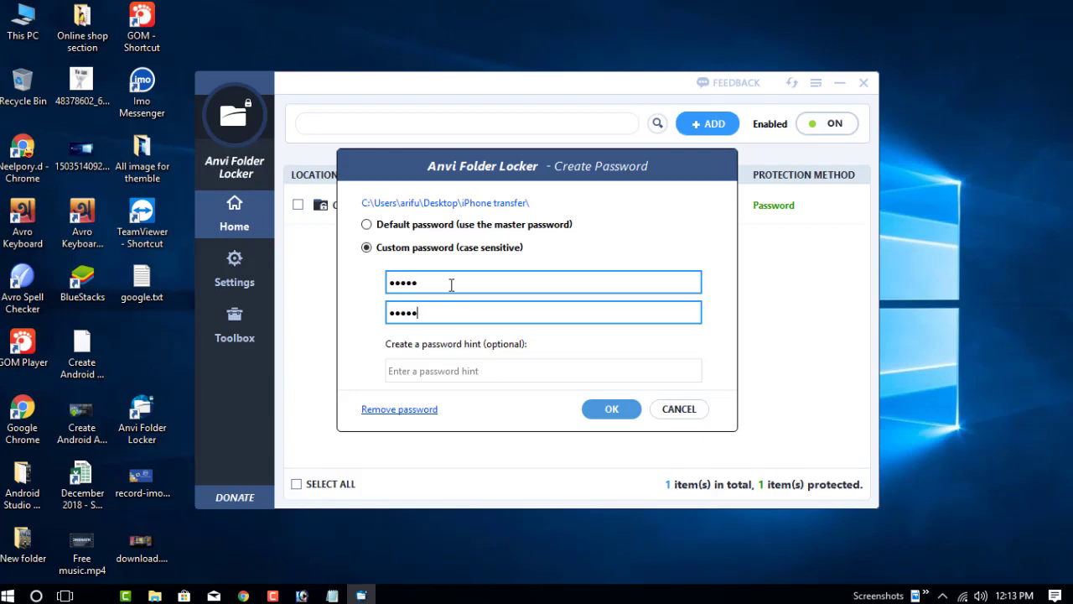
{"action": "left_click", "coordinate": [601, 410]}
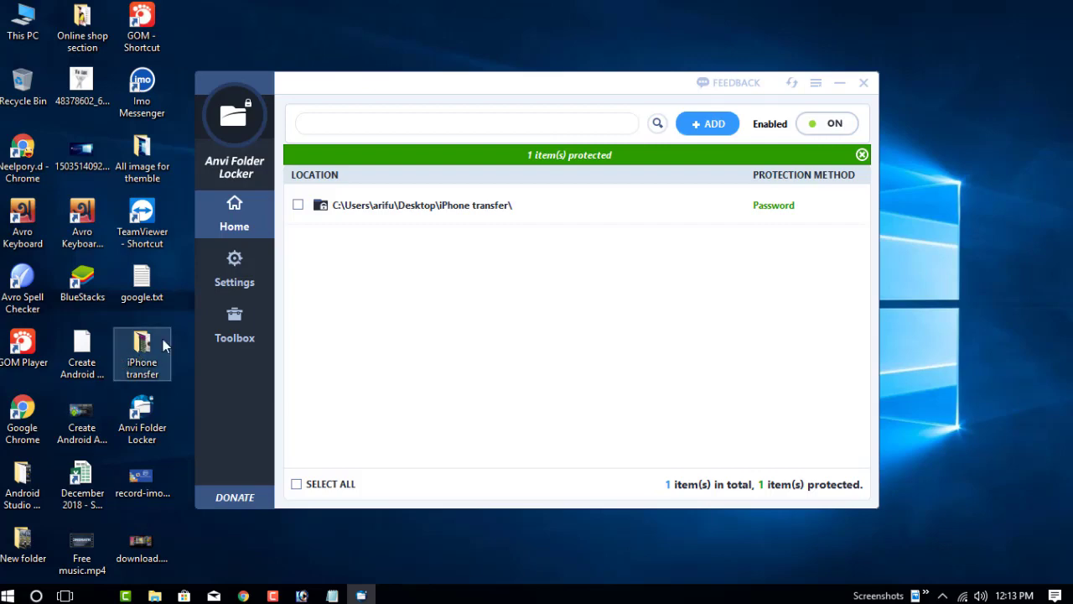
- Close Anvi, open the desktop iPhone transfer folder with its password, and reposition the window
{"action": "left_click", "coordinate": [862, 83]}
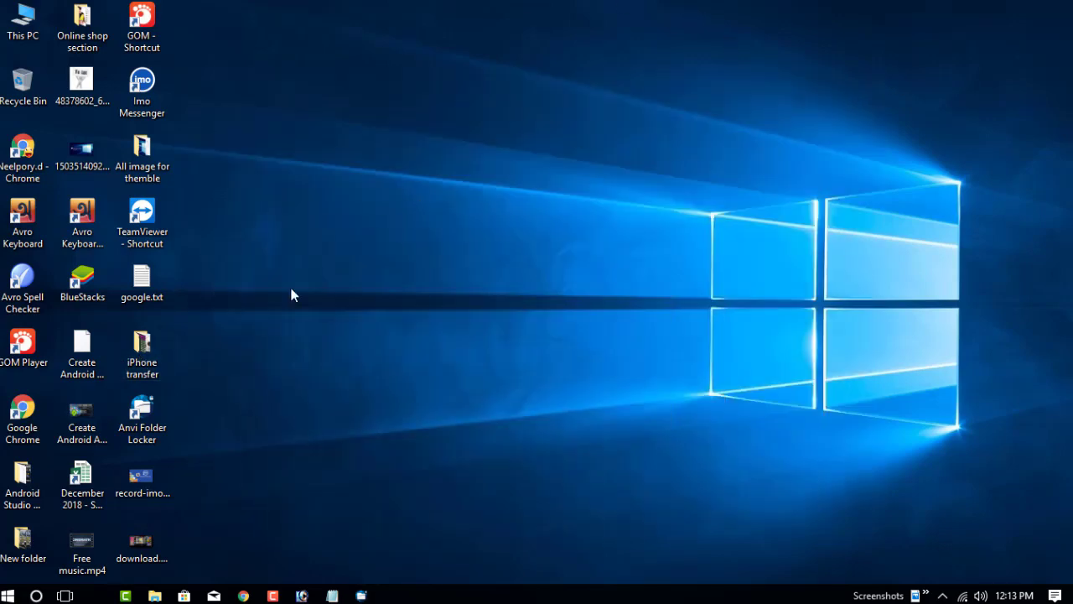
{"action": "double_click", "coordinate": [147, 343]}
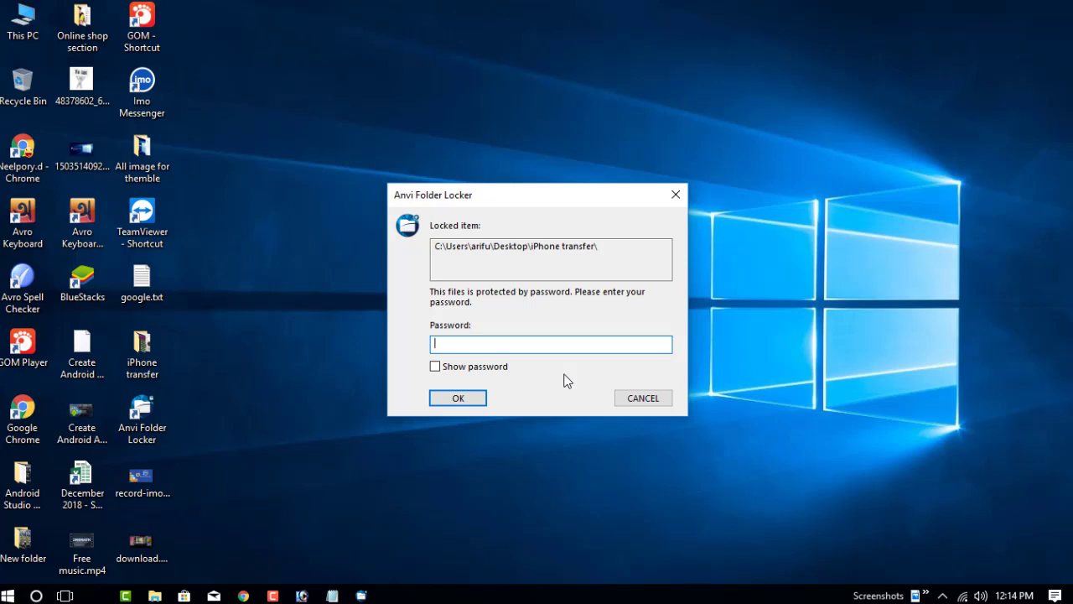
{"action": "left_click", "coordinate": [443, 395]}
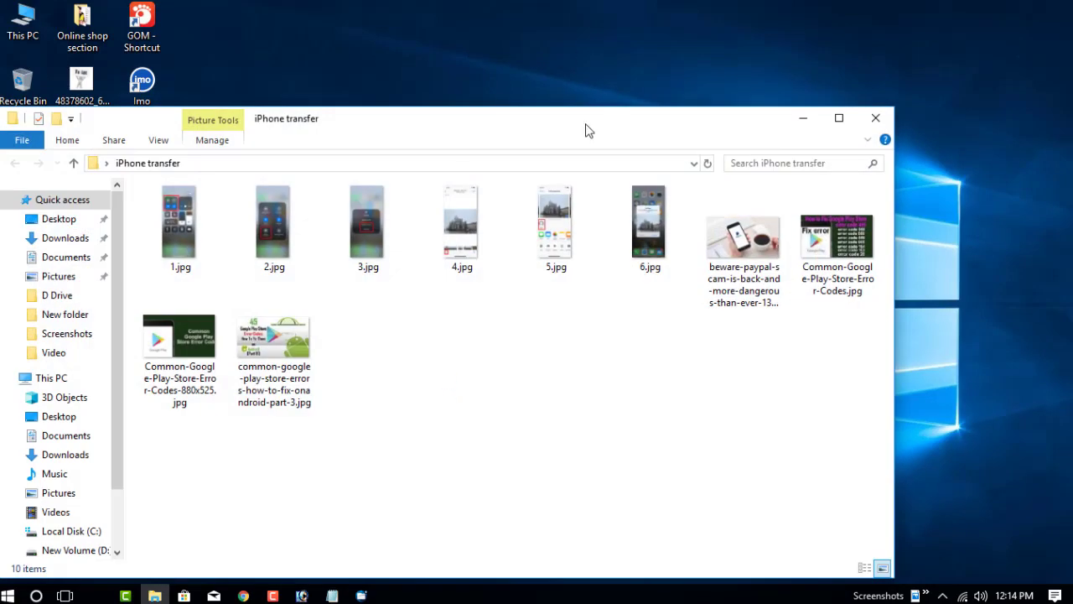
{"action": "mouse_move", "coordinate": [587, 132]}
{"action": "left_mouse_down"}
{"action": "mouse_move", "coordinate": [711, 50]}
{"action": "mouse_move", "coordinate": [699, 58]}
{"action": "left_mouse_up"}
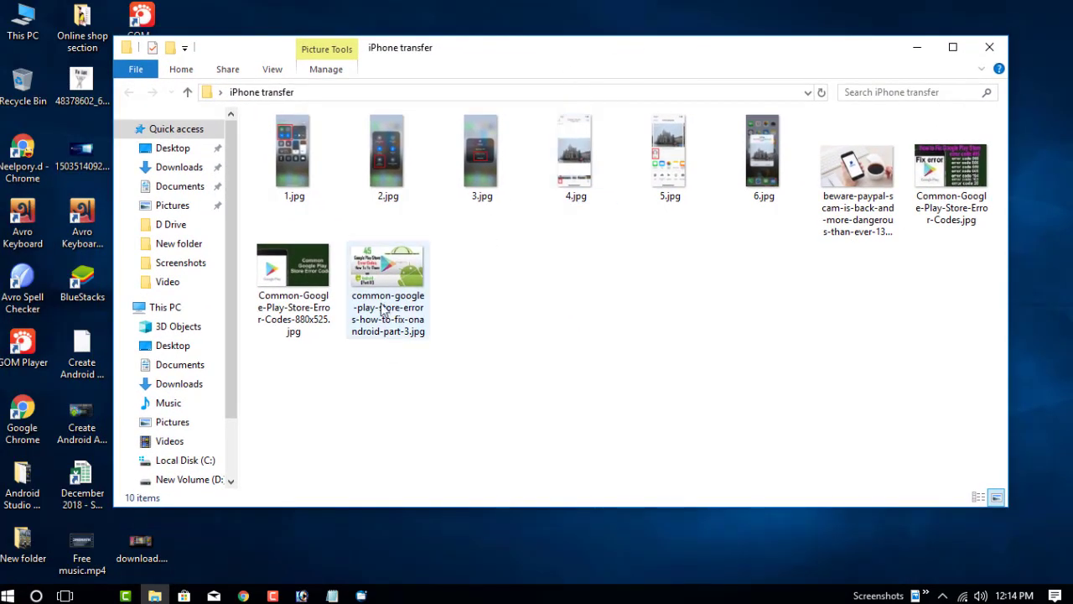
{"action": "left_click_drag", "start_coordinate": [549, 48], "coordinate": [606, 54]}
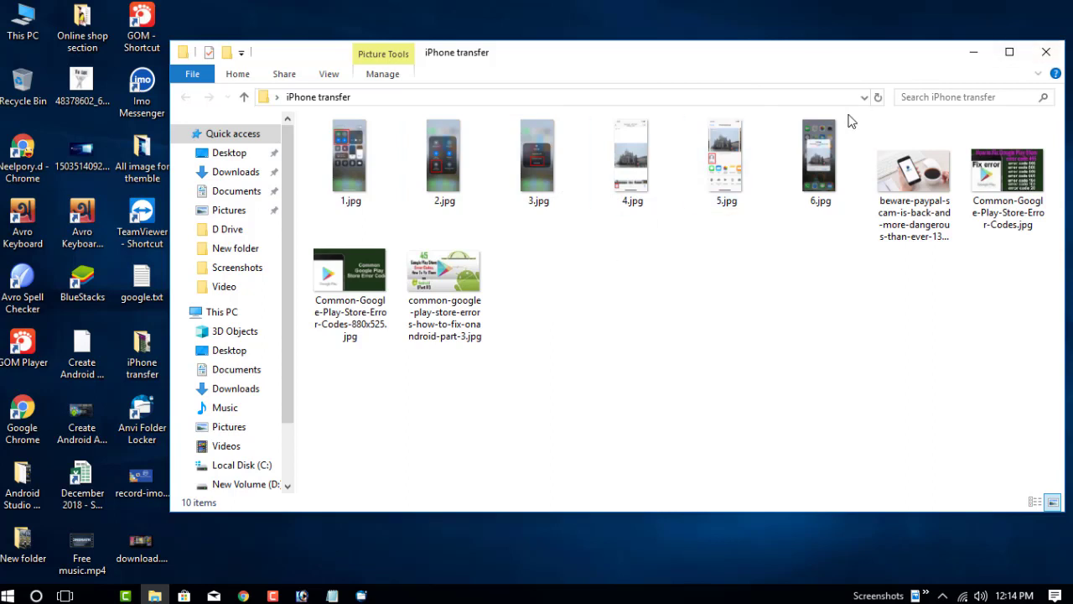
- Close the iPhone transfer window and confirm restoring its password protection
{"action": "left_click", "coordinate": [1046, 52]}
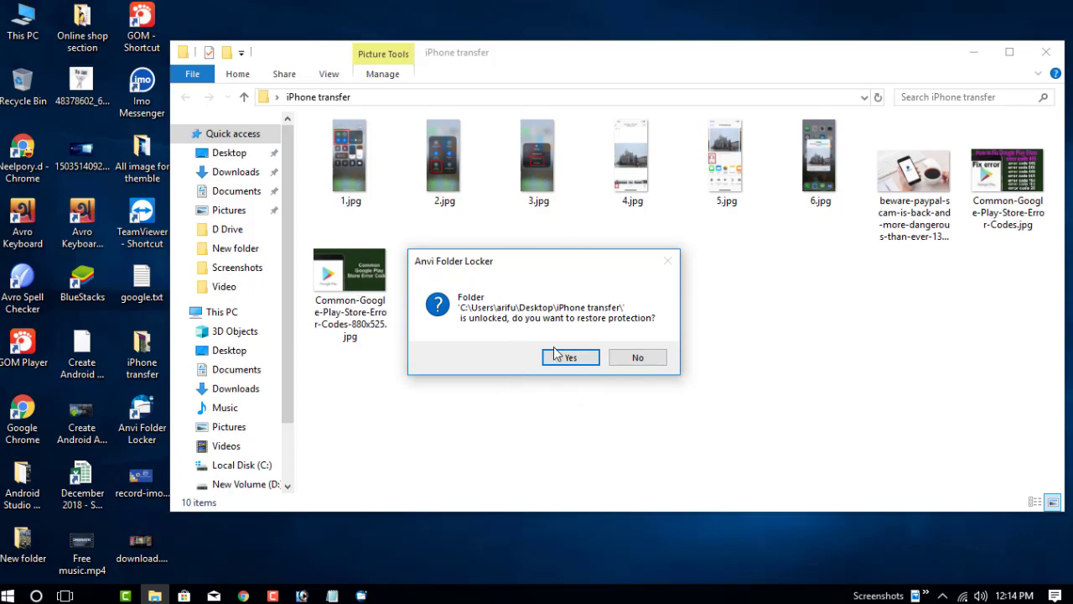
{"action": "left_click", "coordinate": [568, 357]}
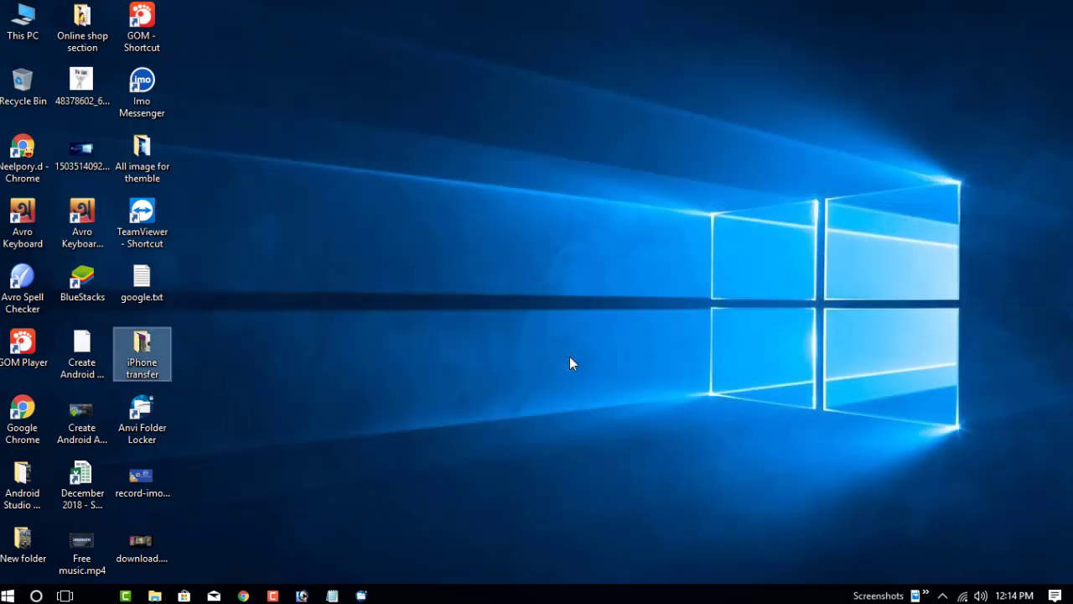